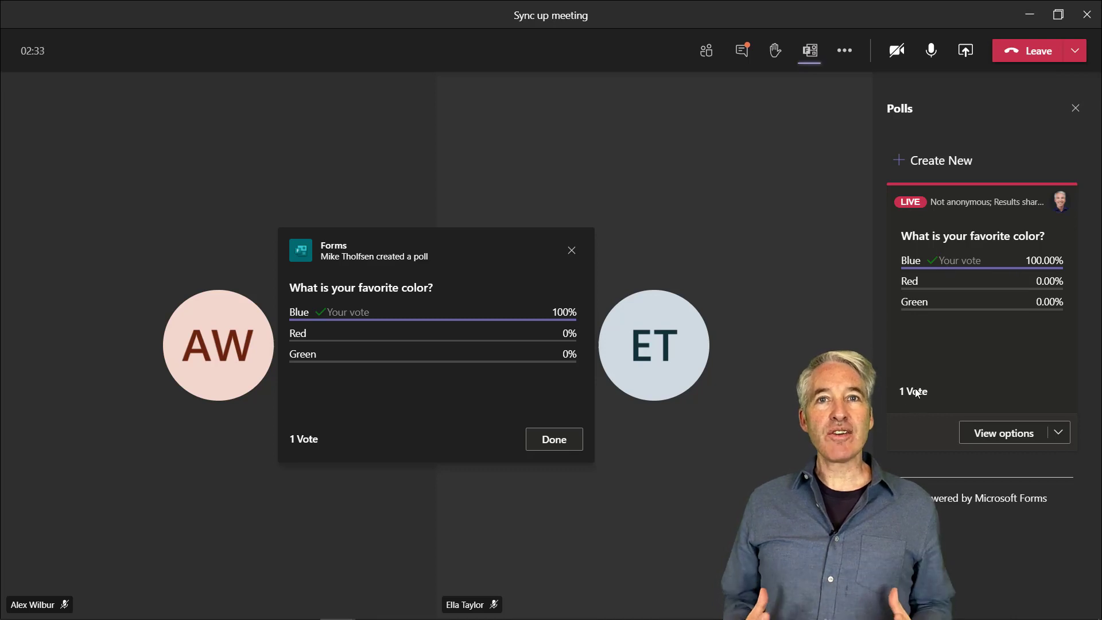
left_click(558, 443)
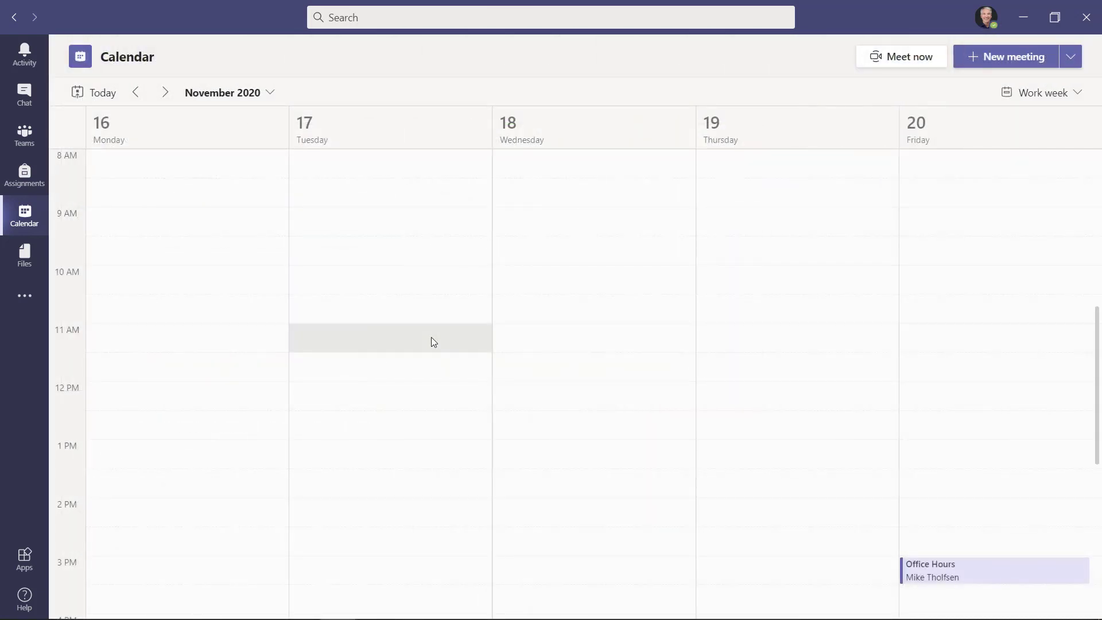
Schedule a meeting titled "Sync up meeting" for Nov 17, 2020, 11:00–11:30 AM, with two required attendees, and save it
left_click(432, 336)
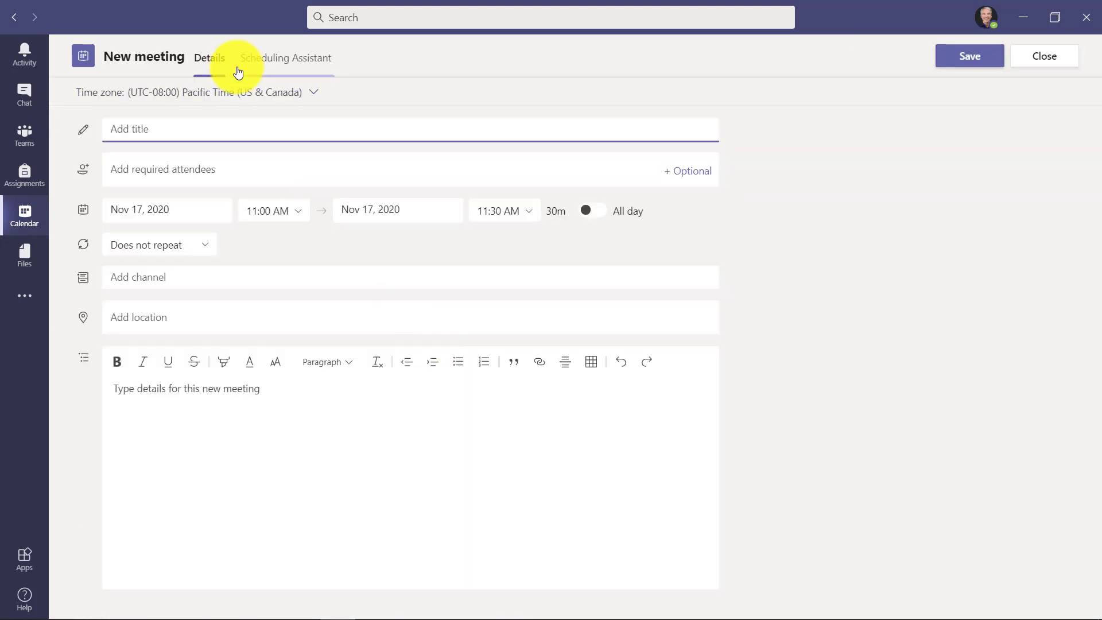
type("Sync up meeting")
left_click(199, 170)
type("Alex w")
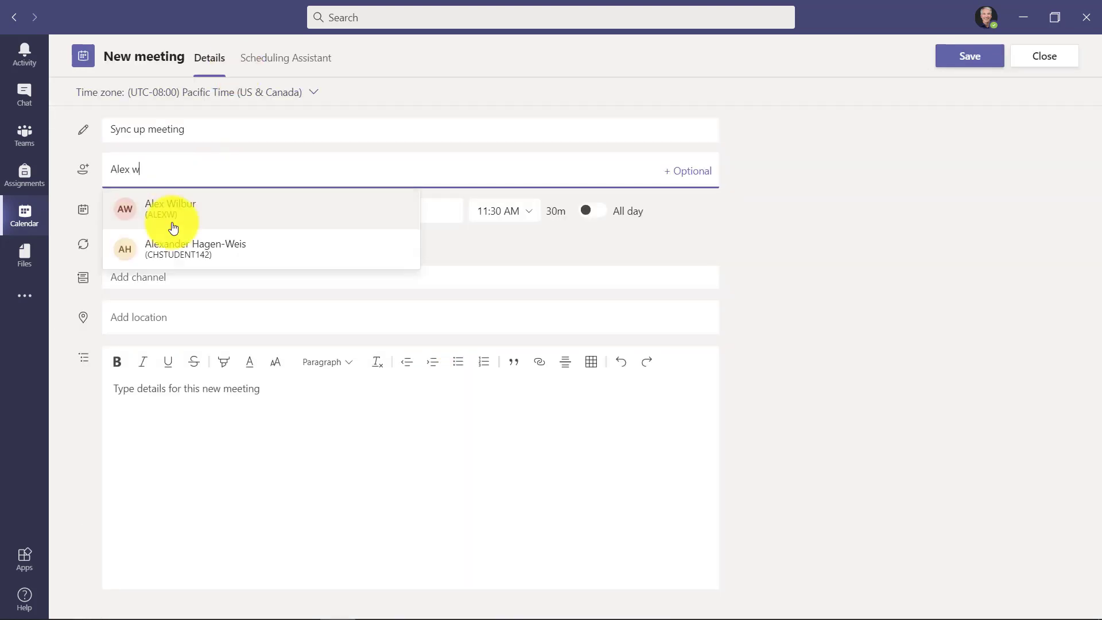
left_click(180, 217)
type("Ella")
left_click(270, 215)
left_click(978, 60)
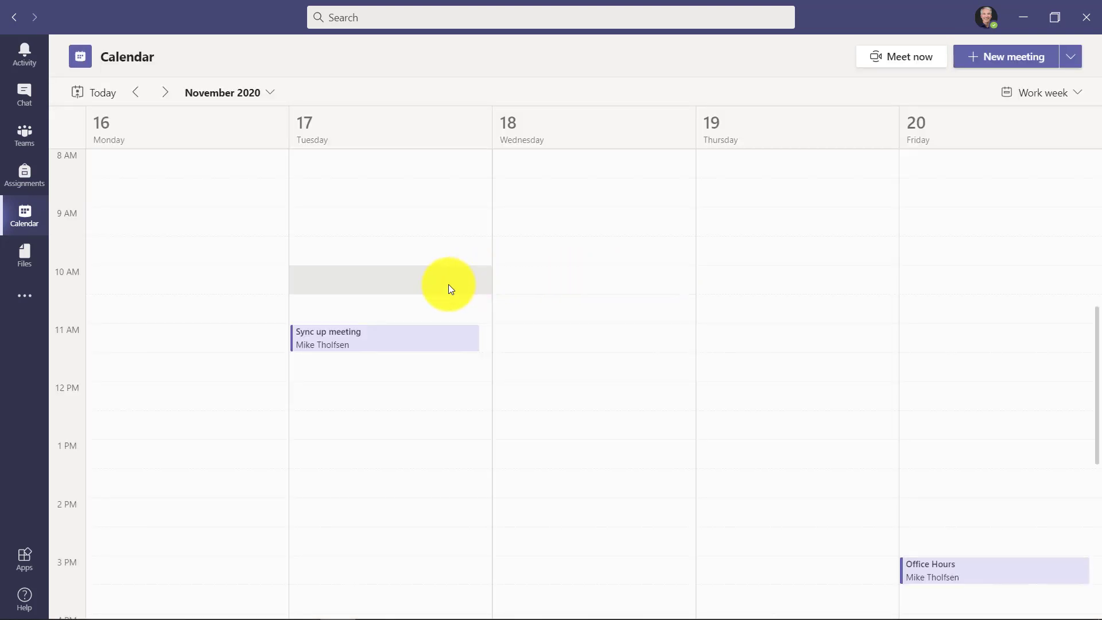
Open the Sync up meeting and add the Forms app to it as a tab
double_click(384, 343)
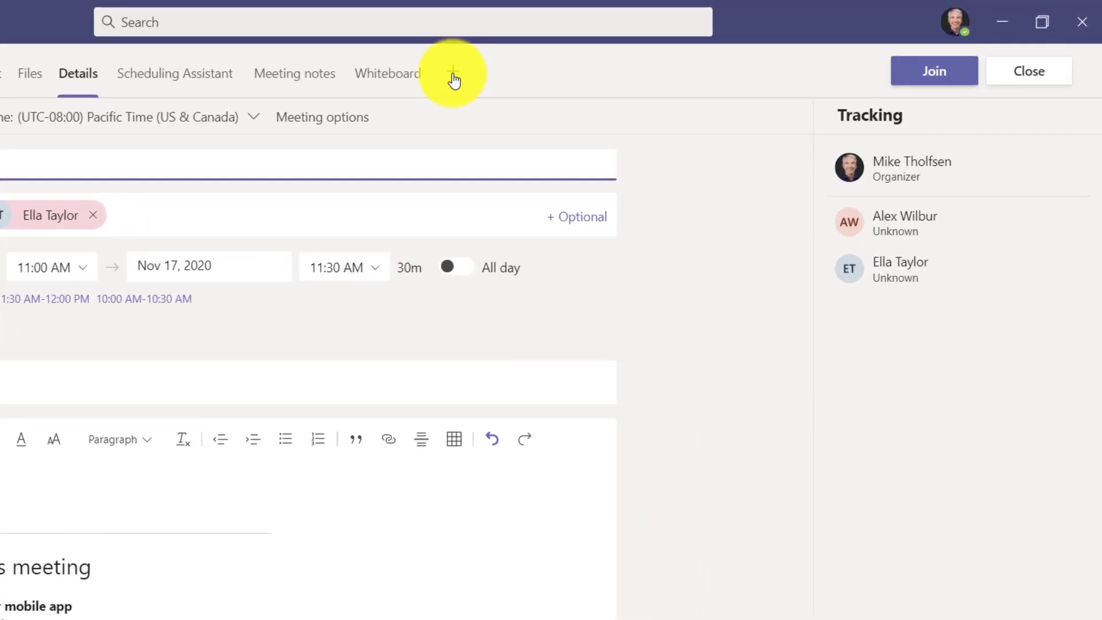
left_click(454, 75)
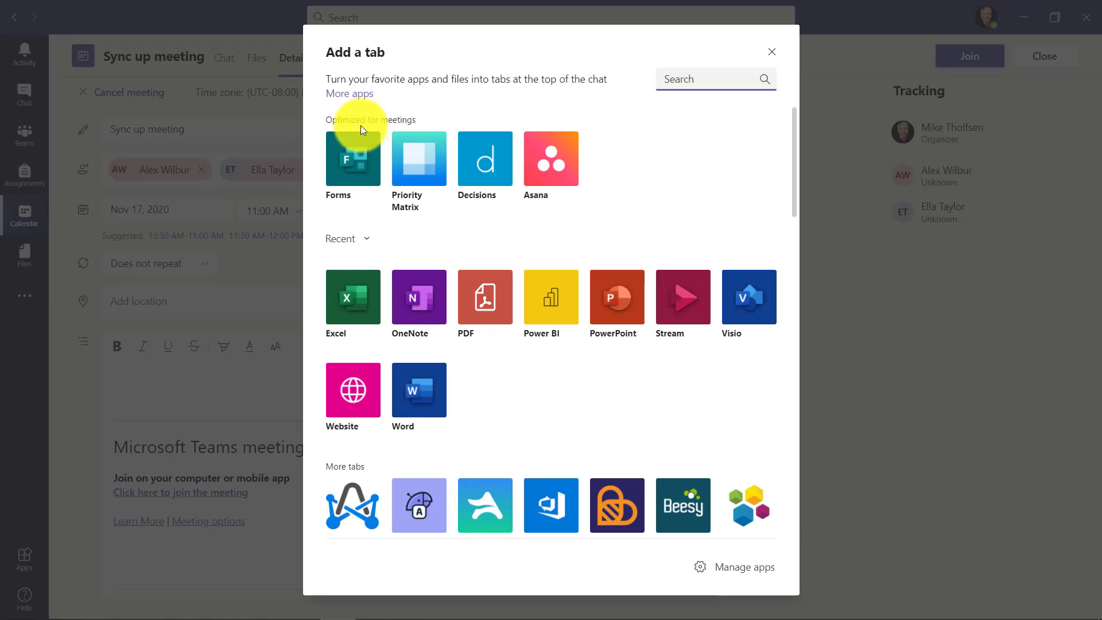
left_click(353, 167)
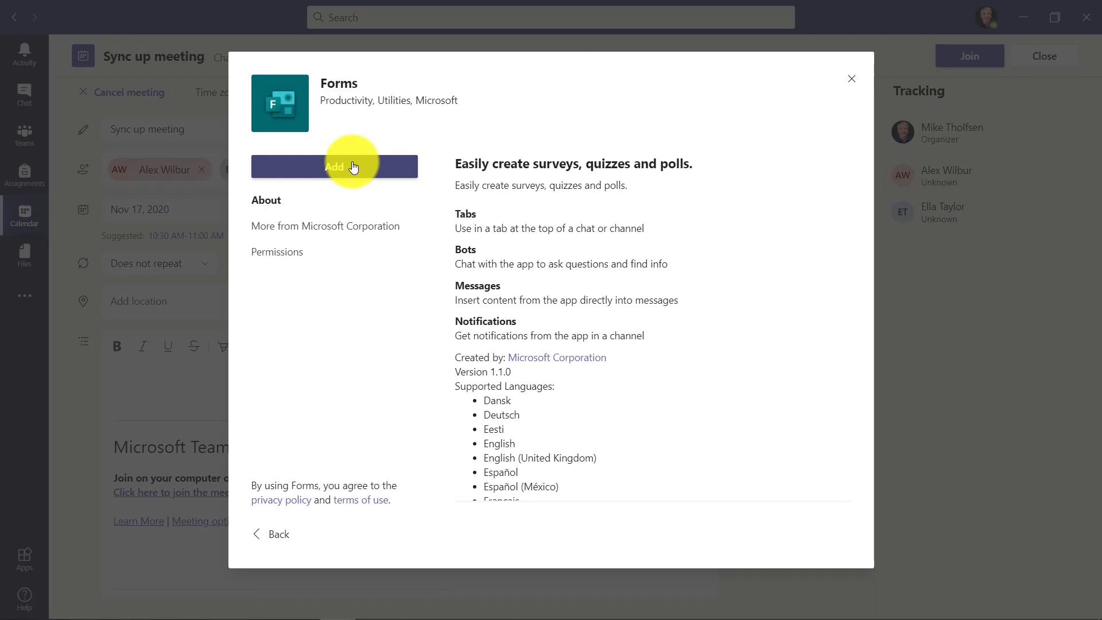
left_click(352, 166)
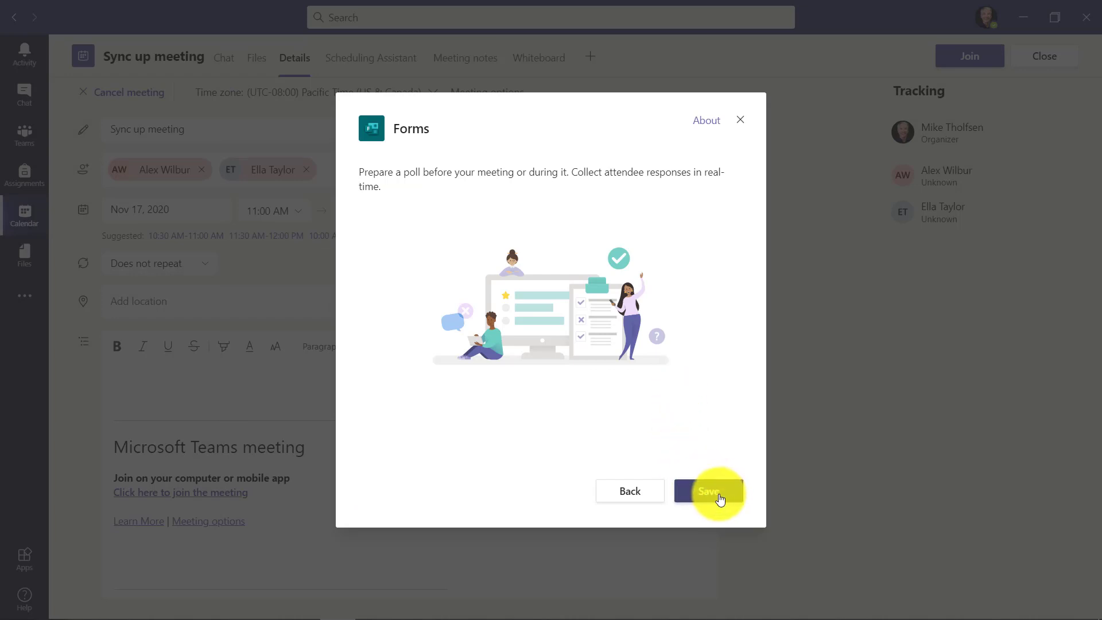
left_click(719, 497)
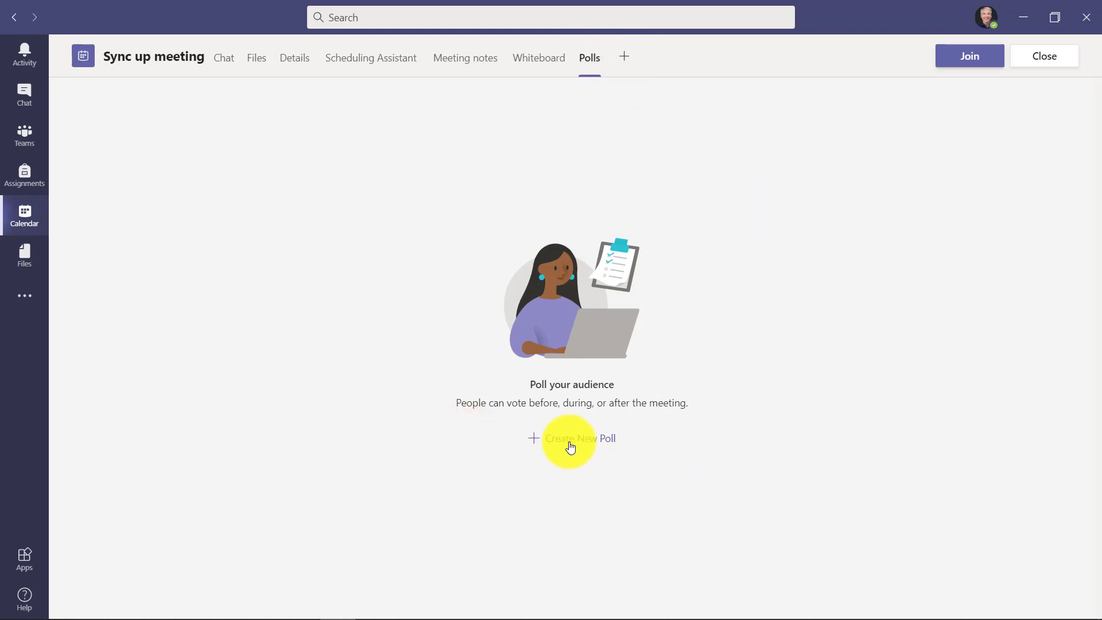
Create and save a poll asking "What is your favorite color?" with the options Blue, Red and Yellow
left_click(614, 450)
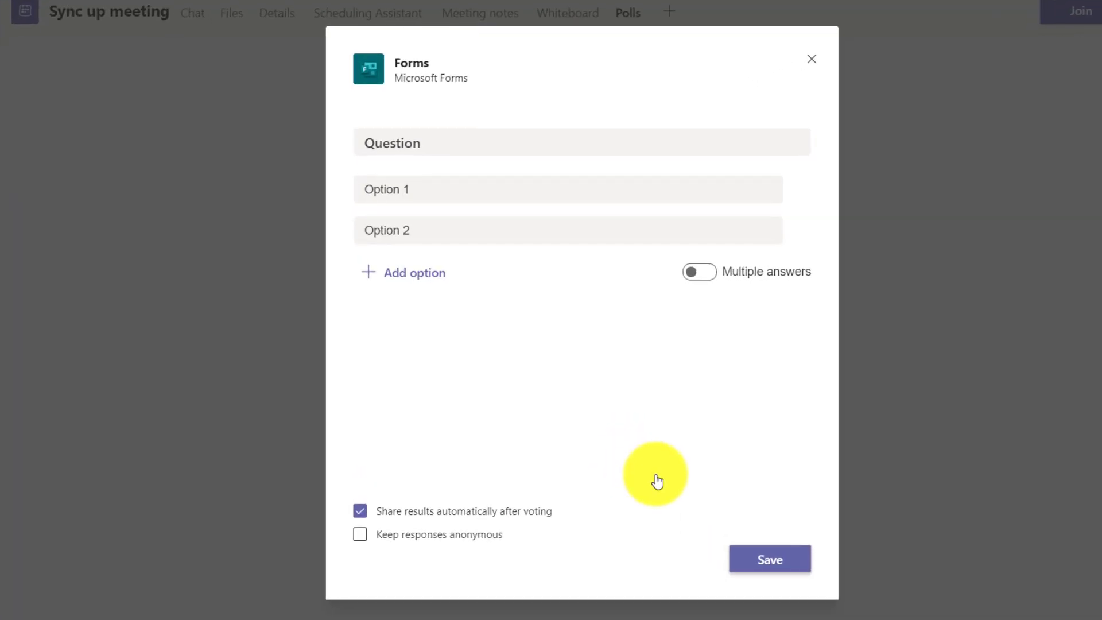
left_click(465, 140)
type("What is your favi")
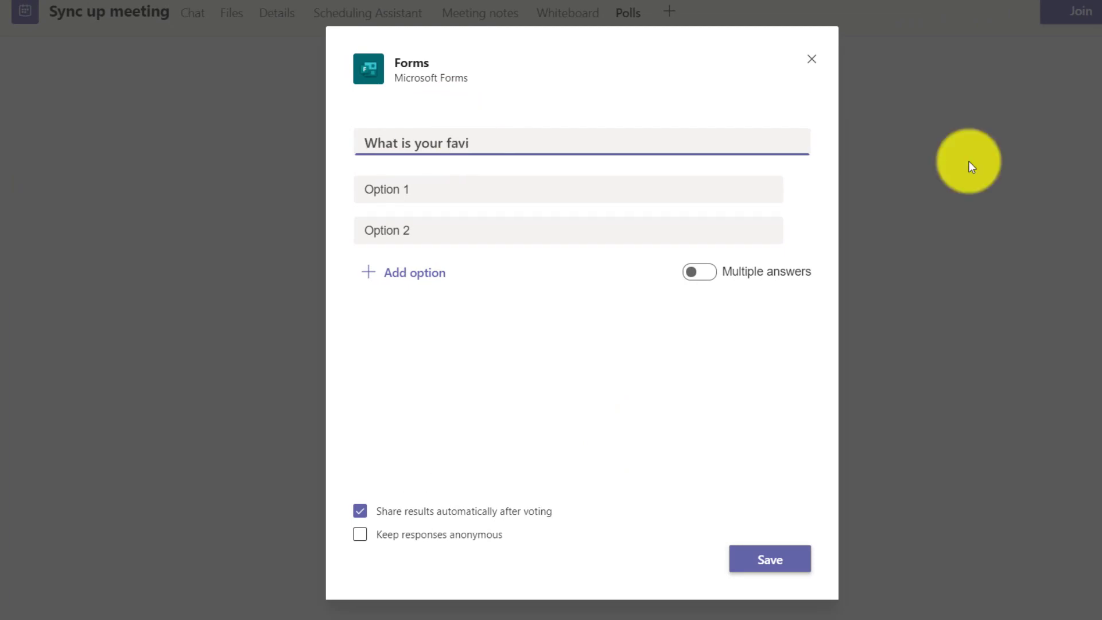
key("BackSpace")
type("orite color?")
left_click(700, 187)
type("Blue")
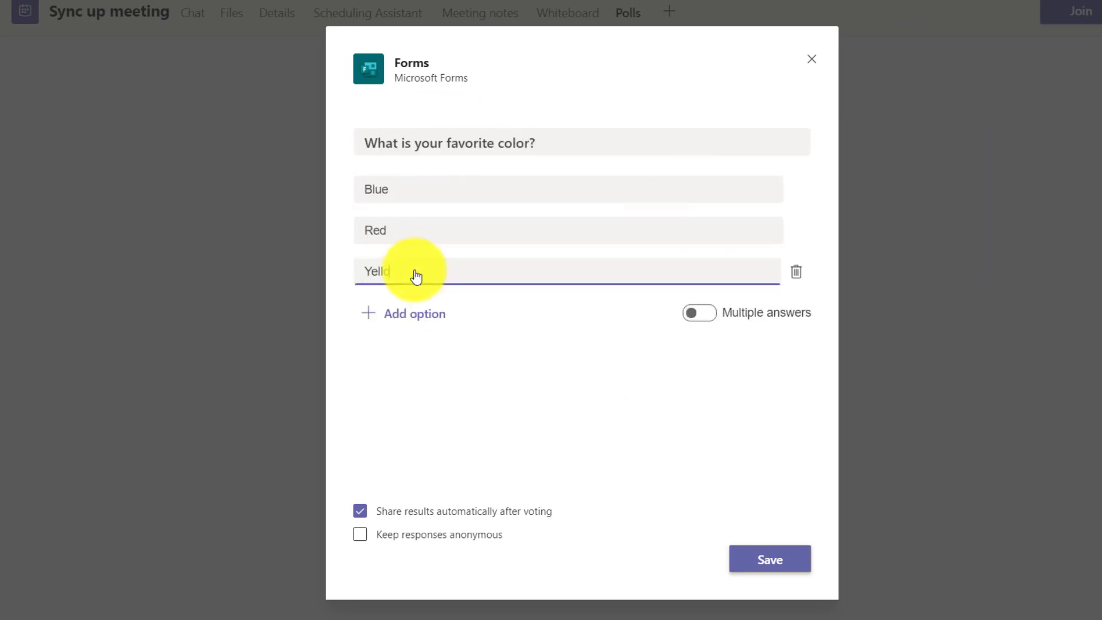
left_click(529, 361)
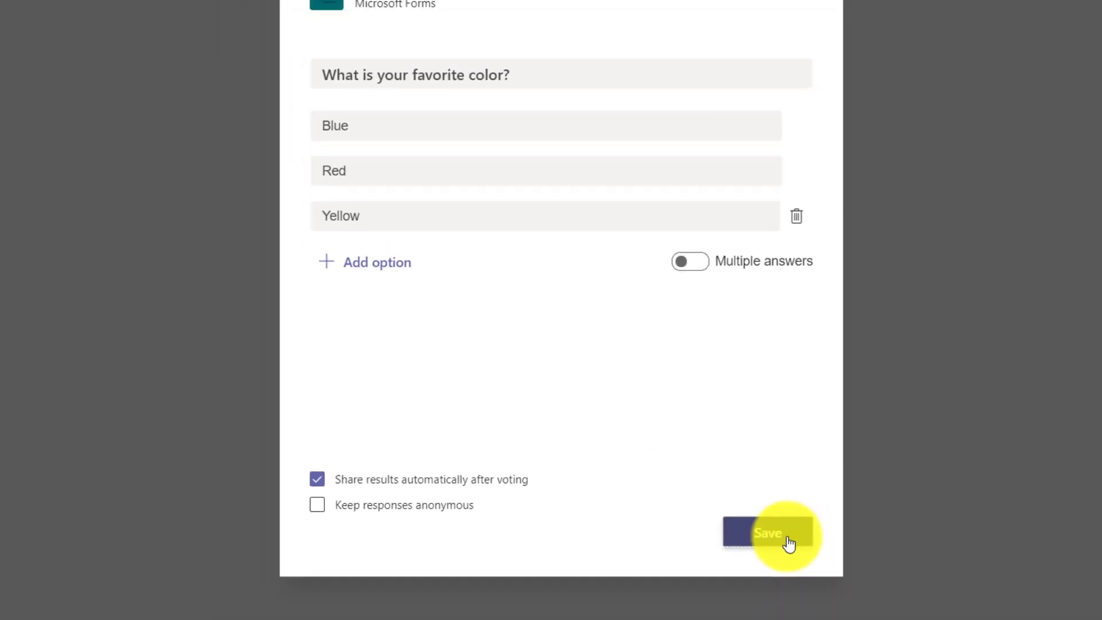
left_click(861, 558)
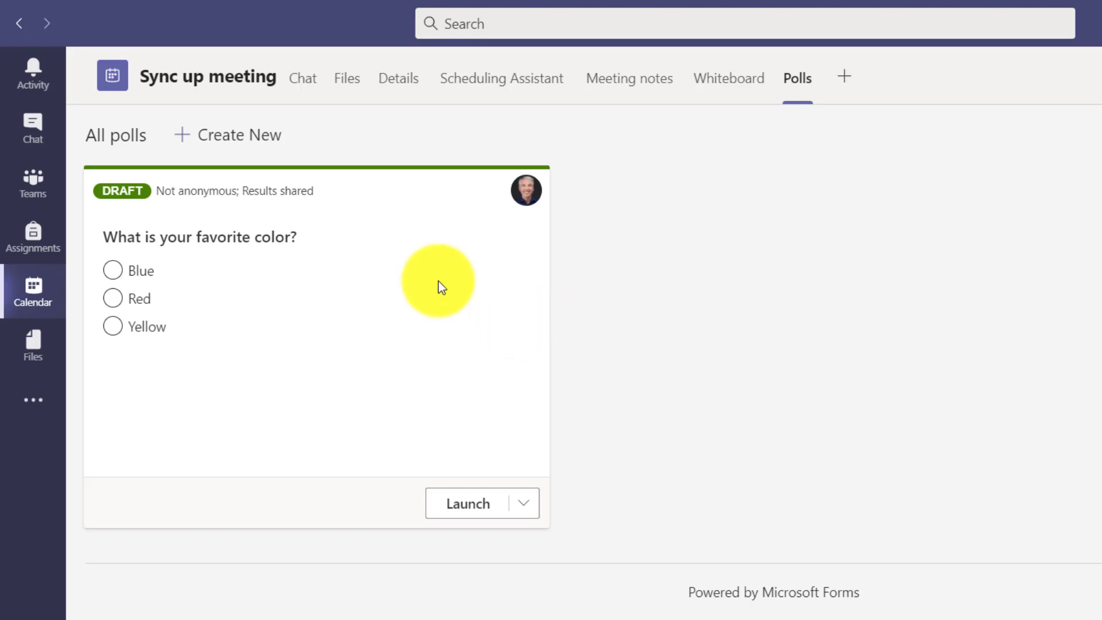
Edit the draft favorite color poll, replacing the option Yellow with Green, and save it
left_click(525, 508)
left_click(653, 446)
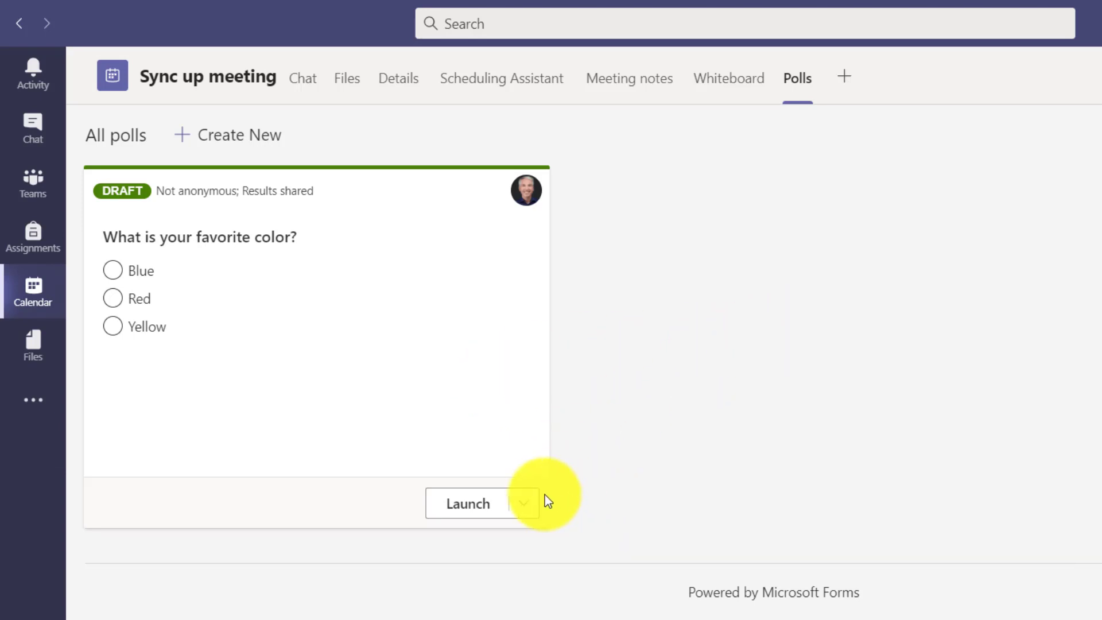
left_click(528, 509)
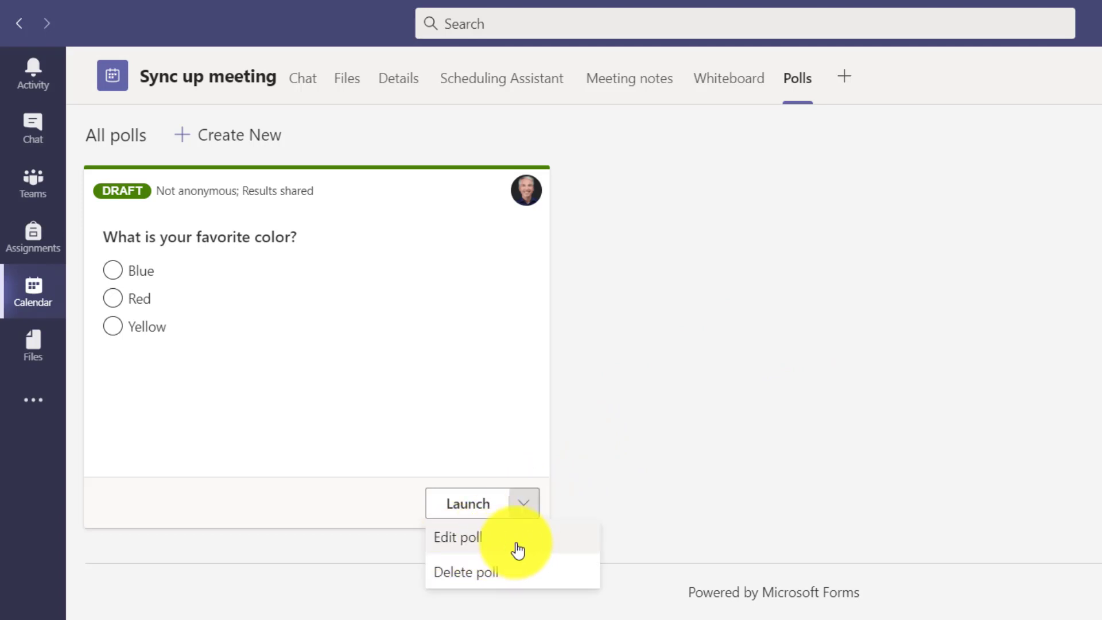
left_click(517, 546)
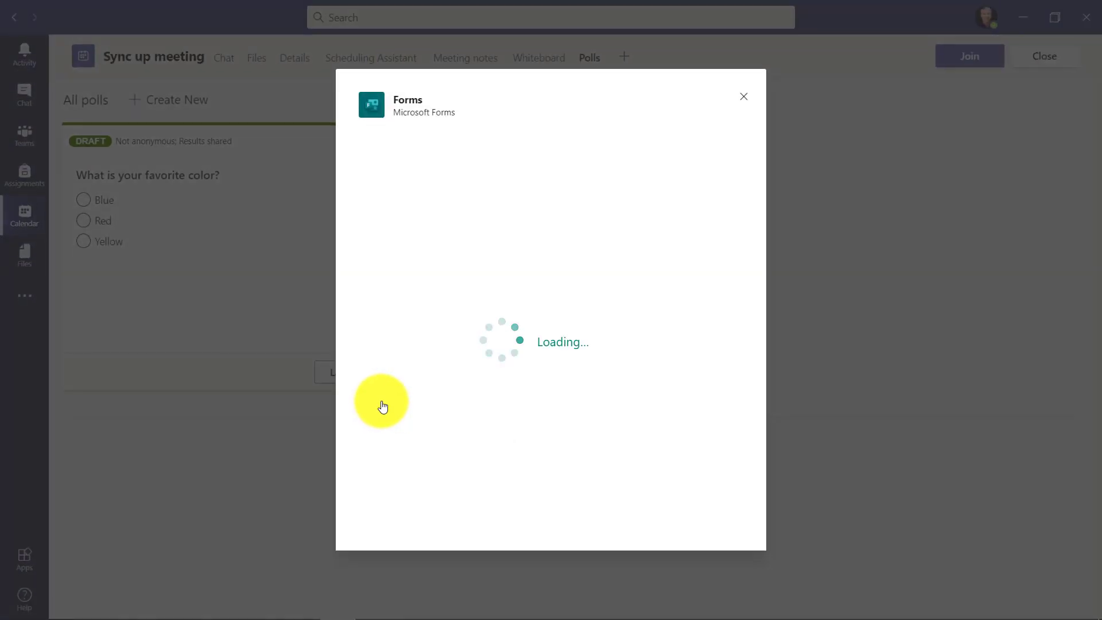
left_click(418, 275)
double_click(419, 276)
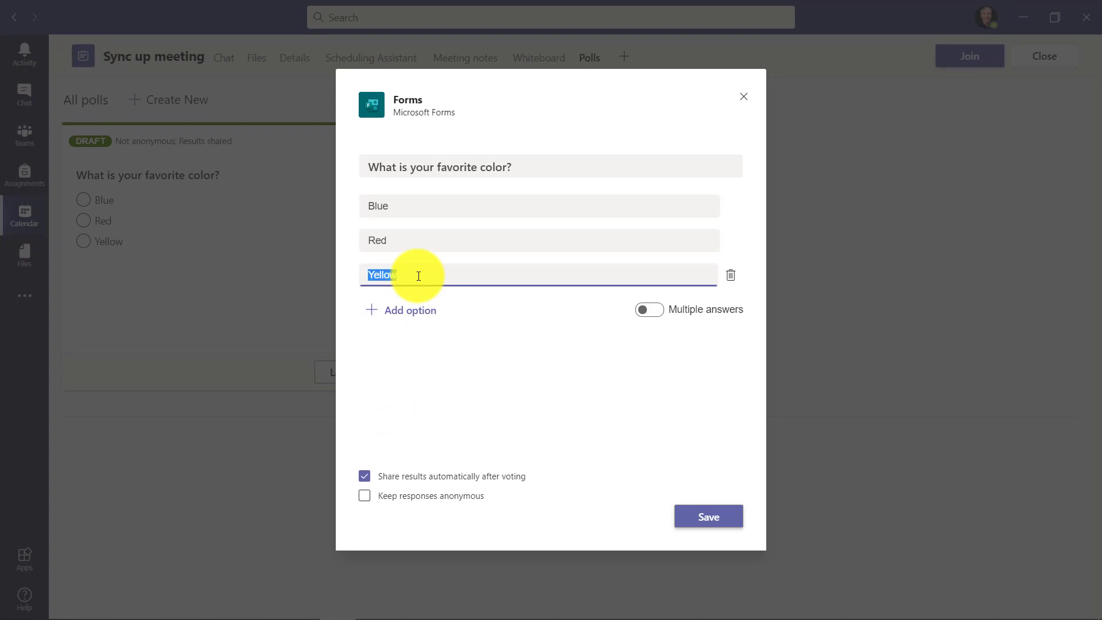
type("Green")
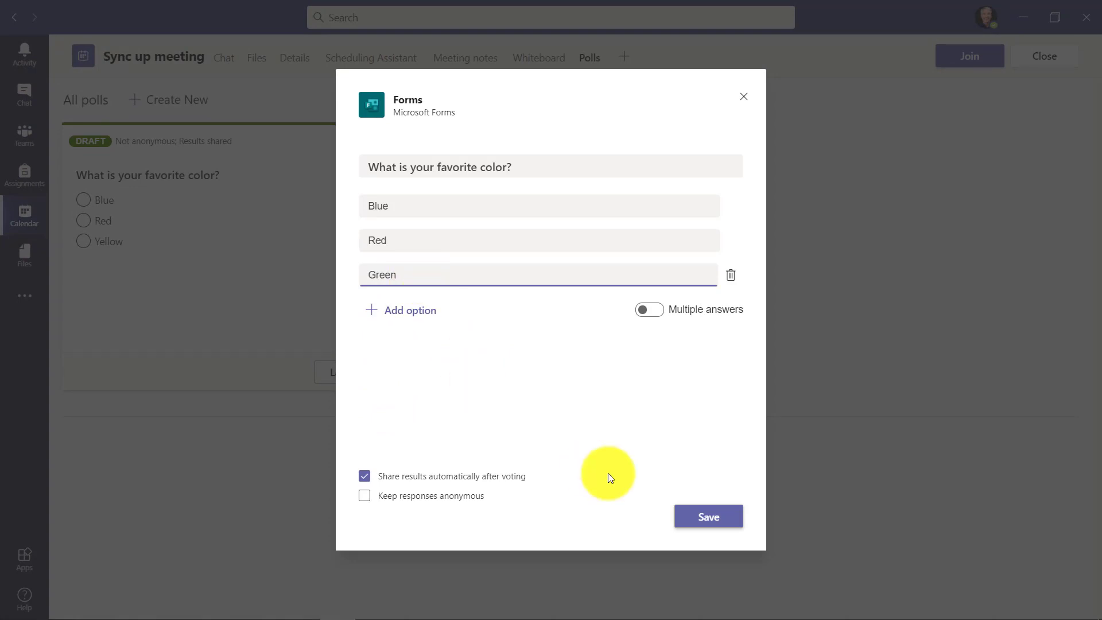
left_click(709, 518)
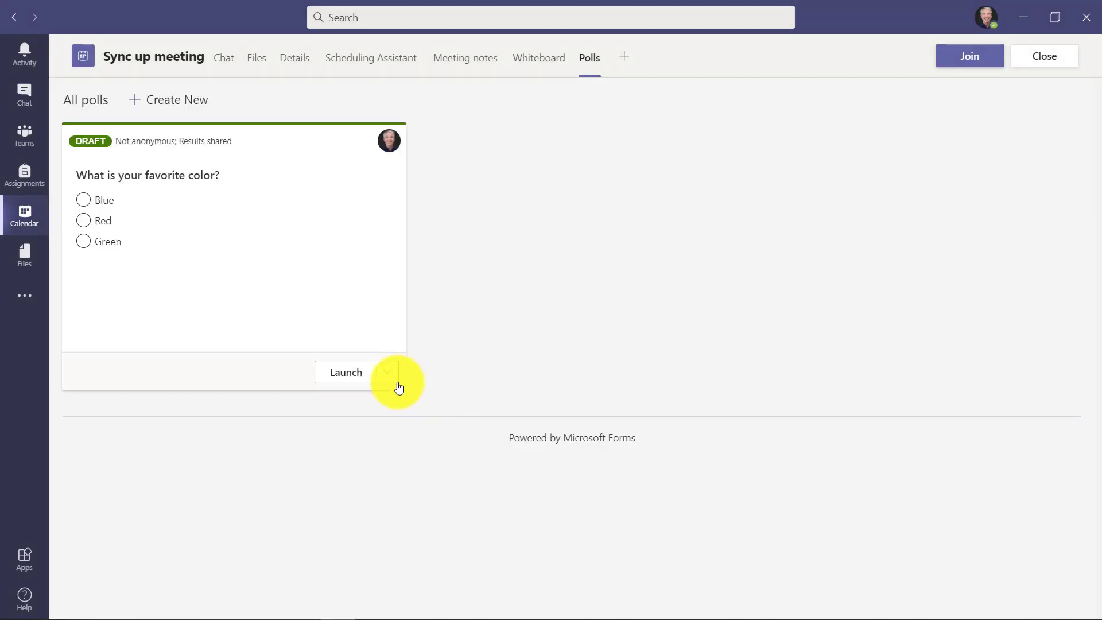
left_click(394, 378)
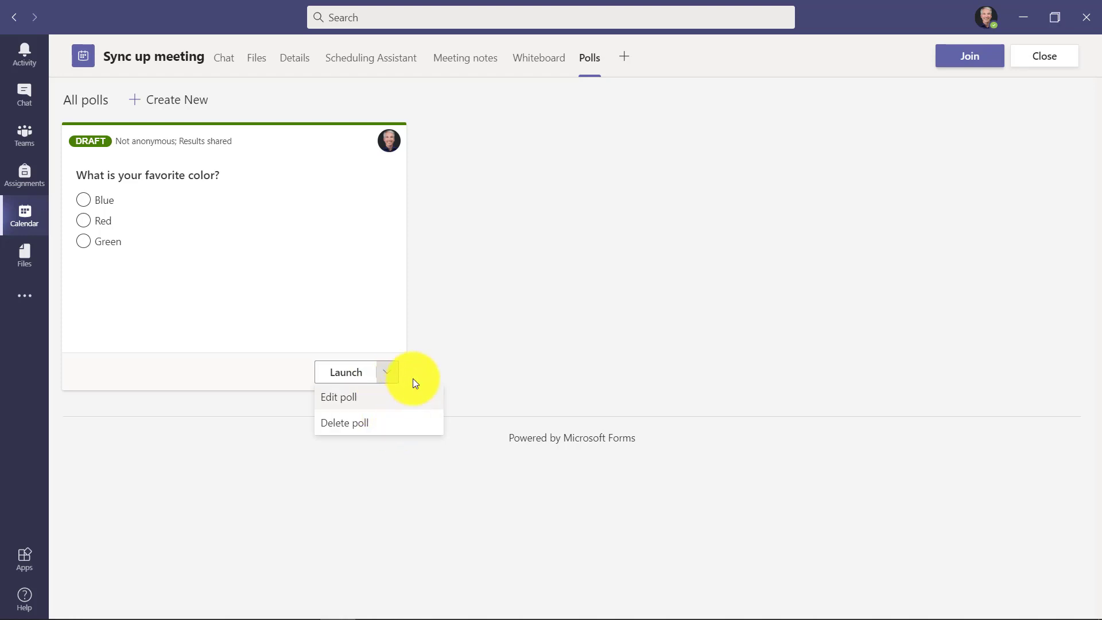
left_click(519, 326)
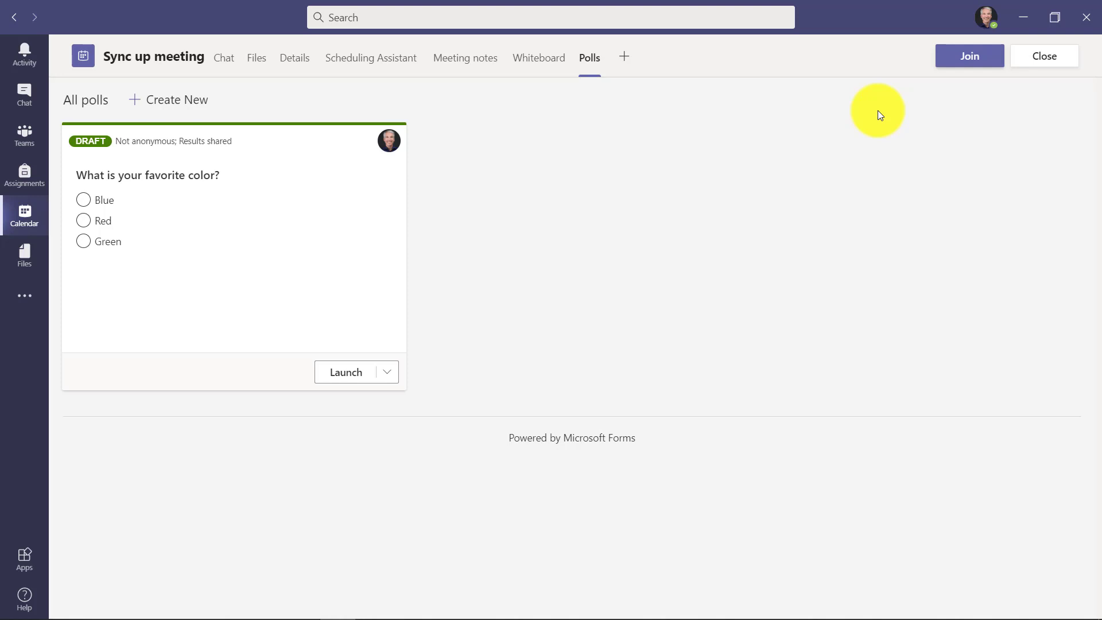
Join the Sync up meeting and show its polls inside the call
left_click(969, 58)
left_click(676, 356)
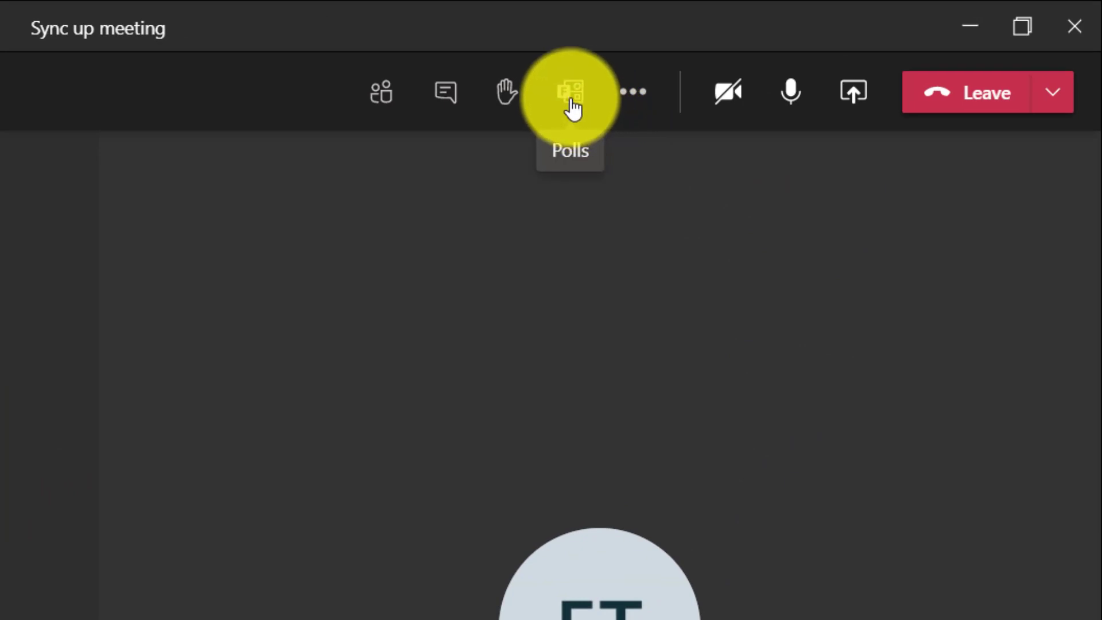
left_click(569, 99)
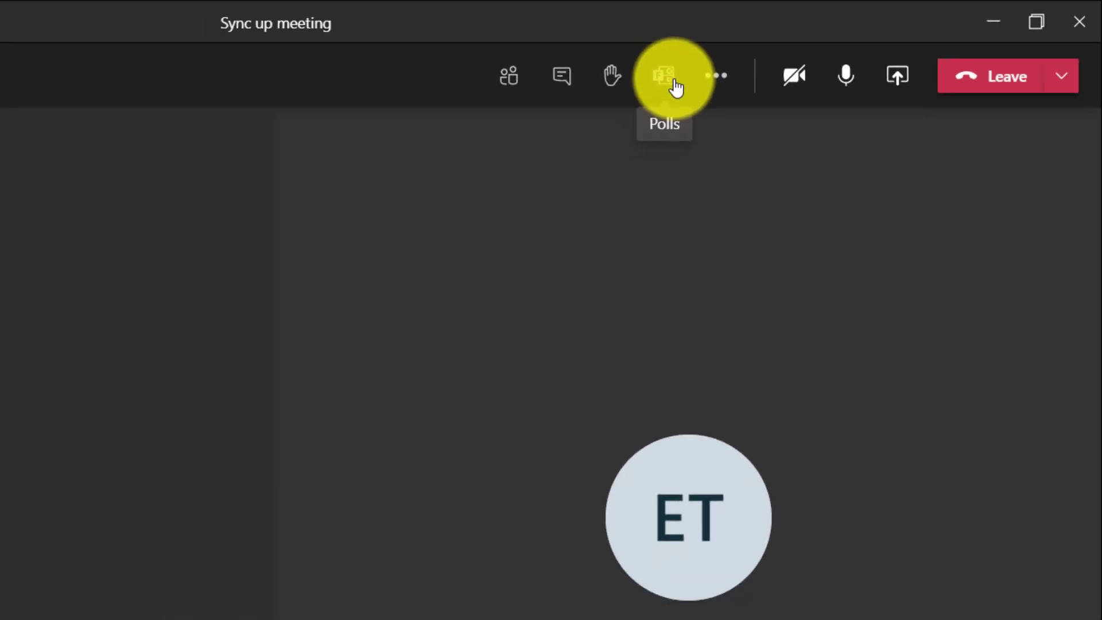
left_click(674, 85)
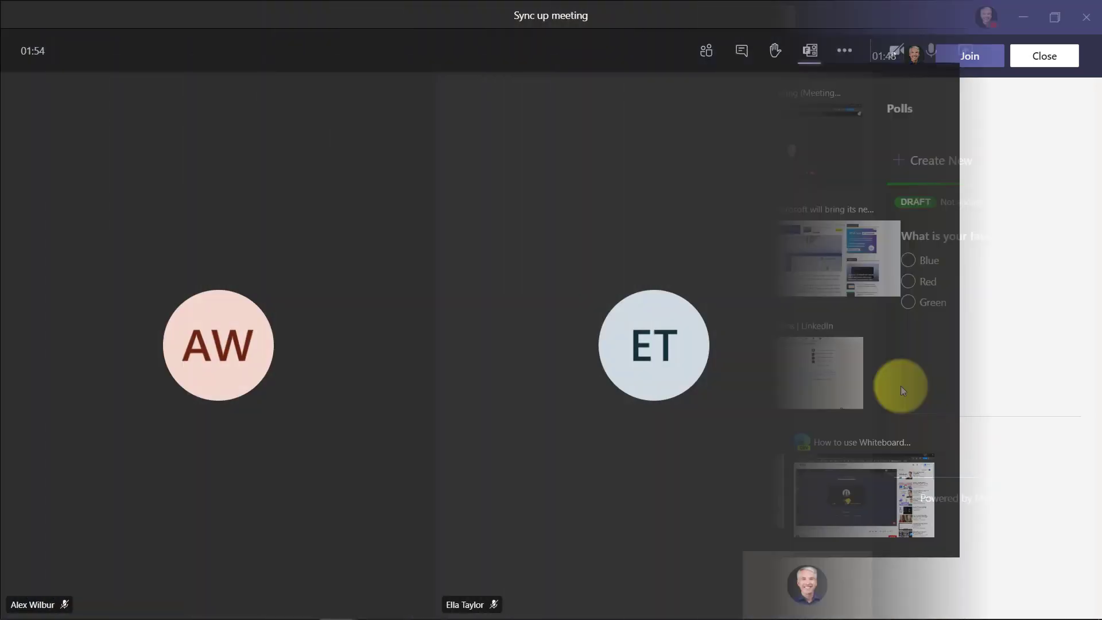
Launch the favorite color poll in the meeting, submit a vote for Blue and dismiss the results popup
left_click(1042, 441)
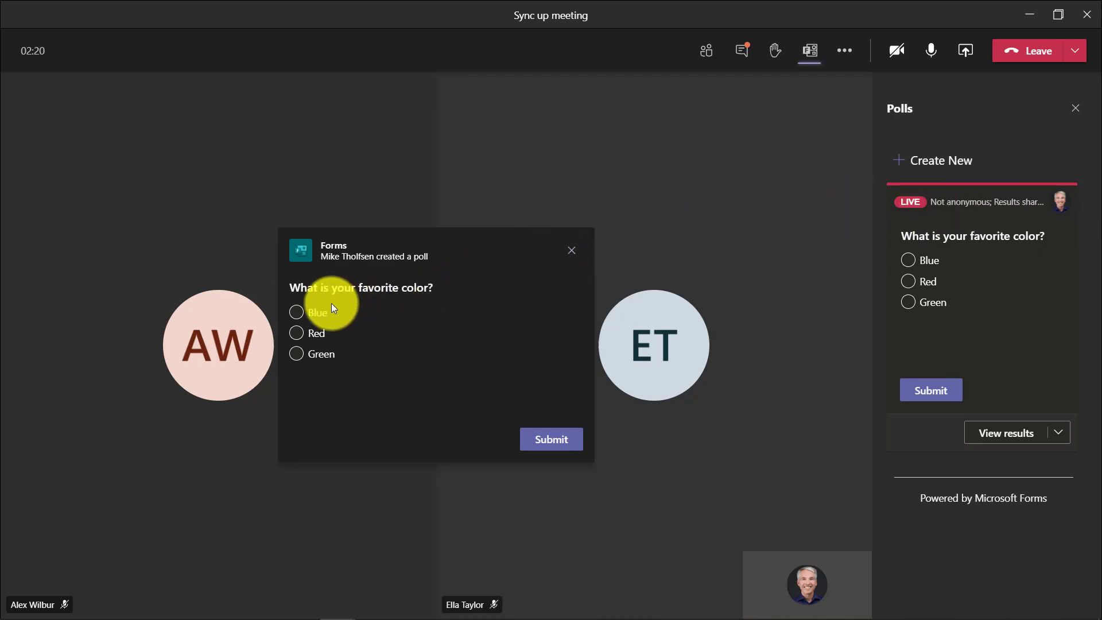
left_click(296, 313)
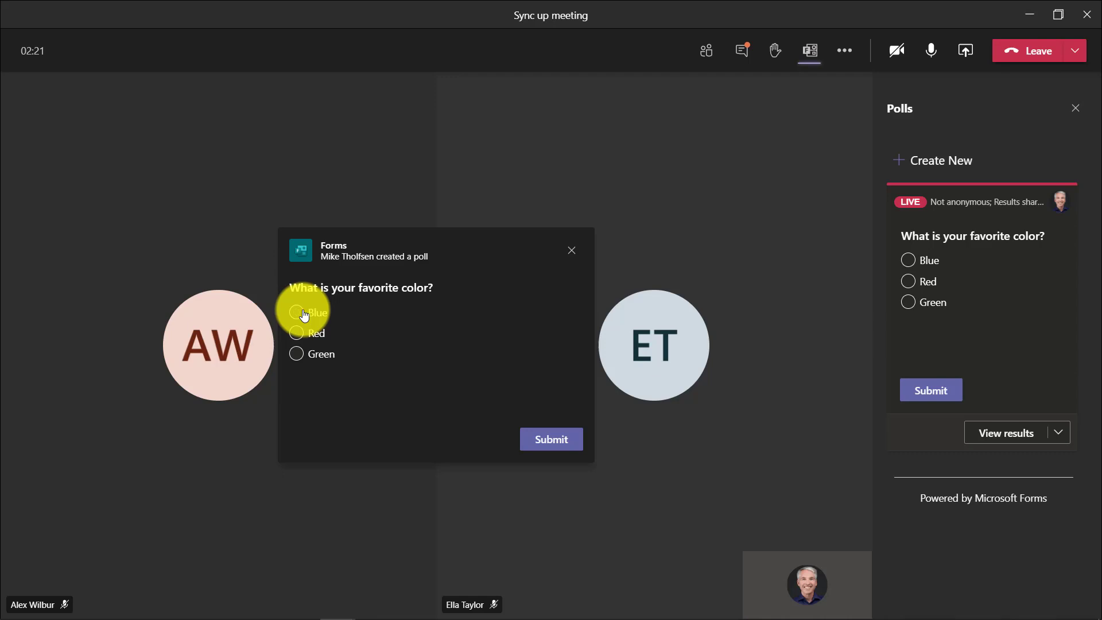
left_click(552, 440)
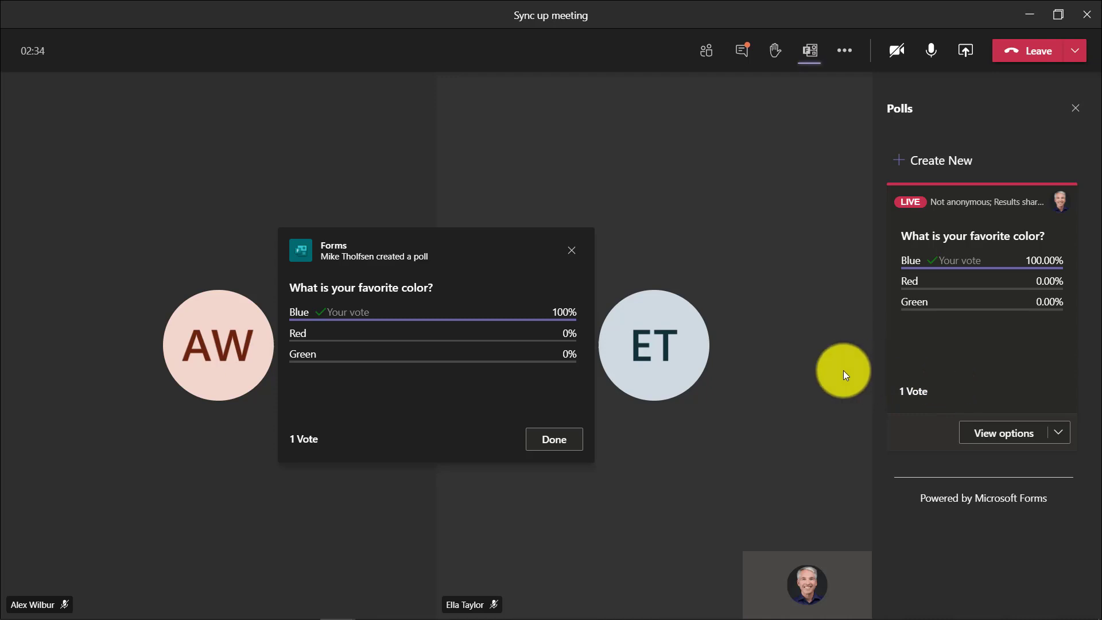
left_click(555, 440)
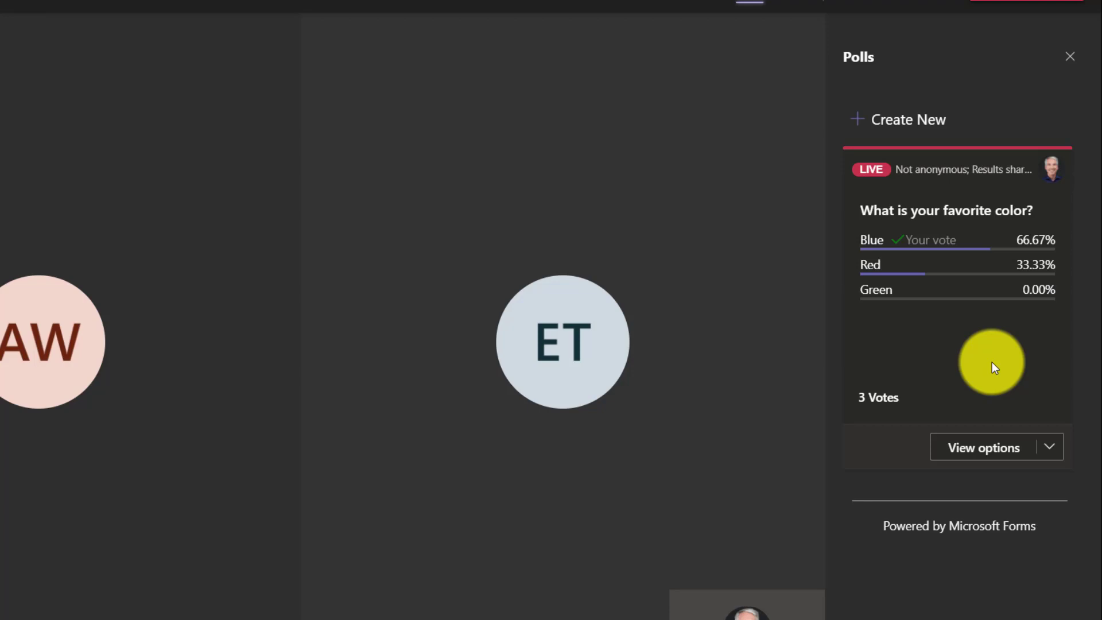
left_click(1050, 454)
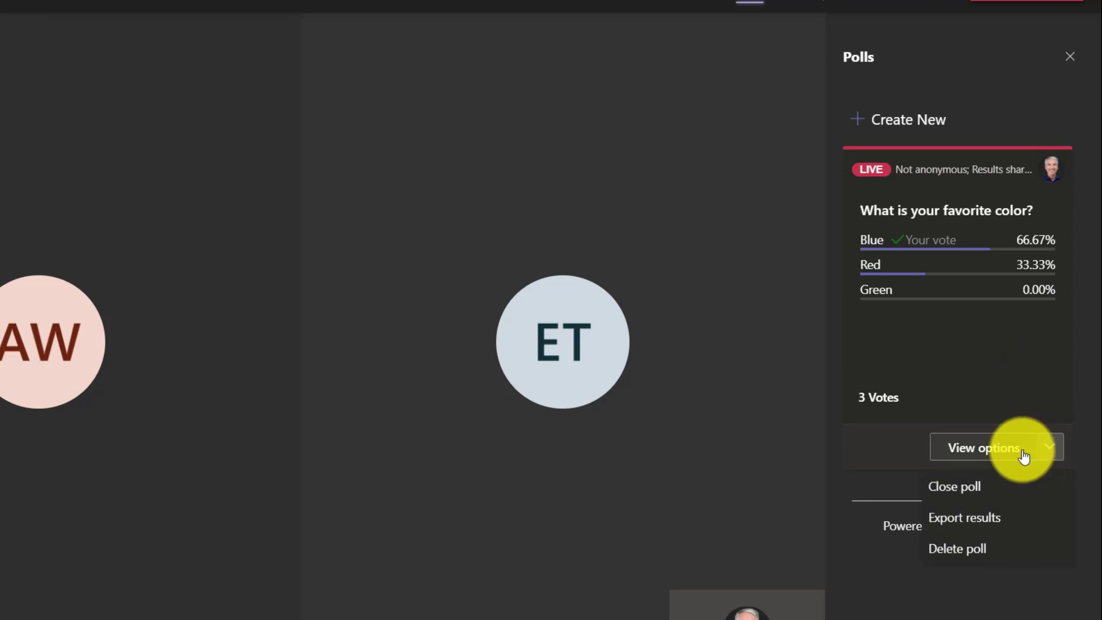
left_click(1019, 382)
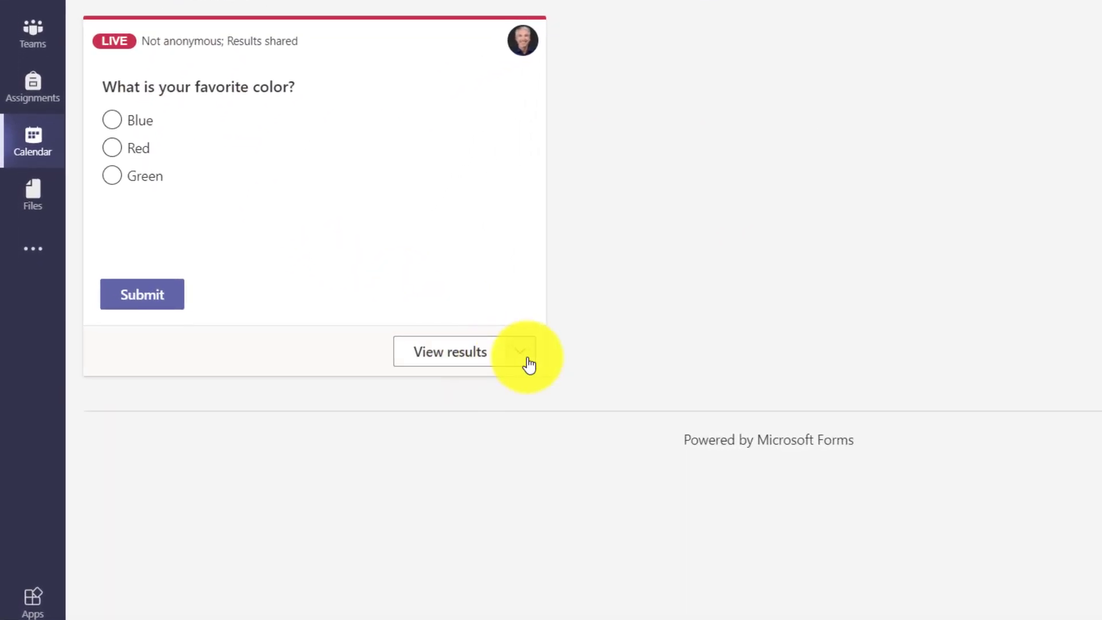
Export the favorite color poll's results and open the downloaded workbook "What is your favorite color_(1-3).xlsx"
left_click(521, 352)
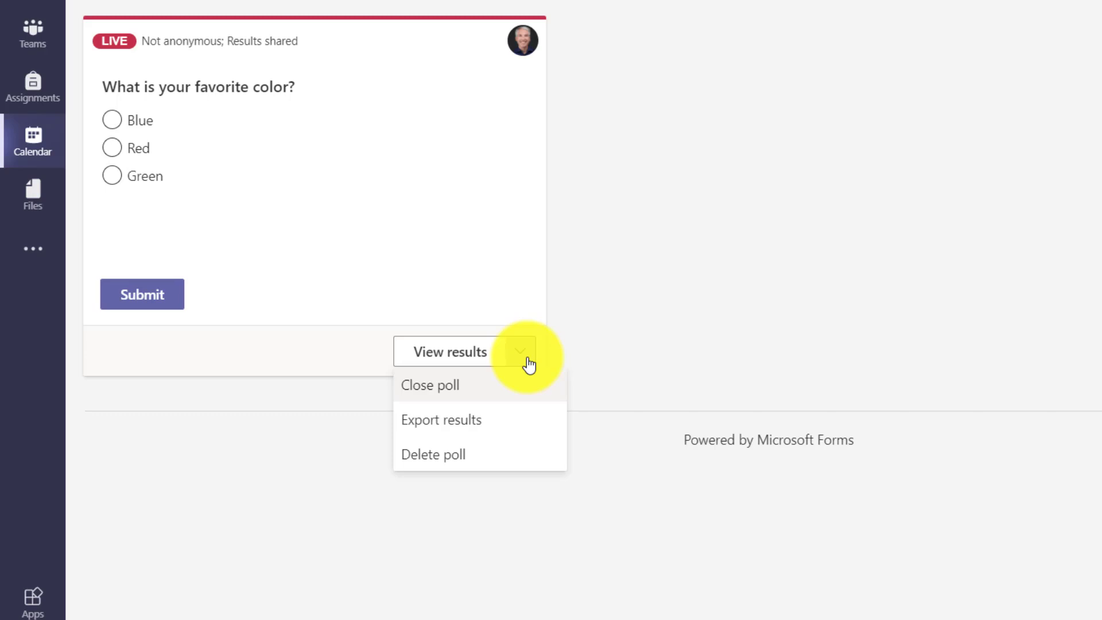
left_click(449, 420)
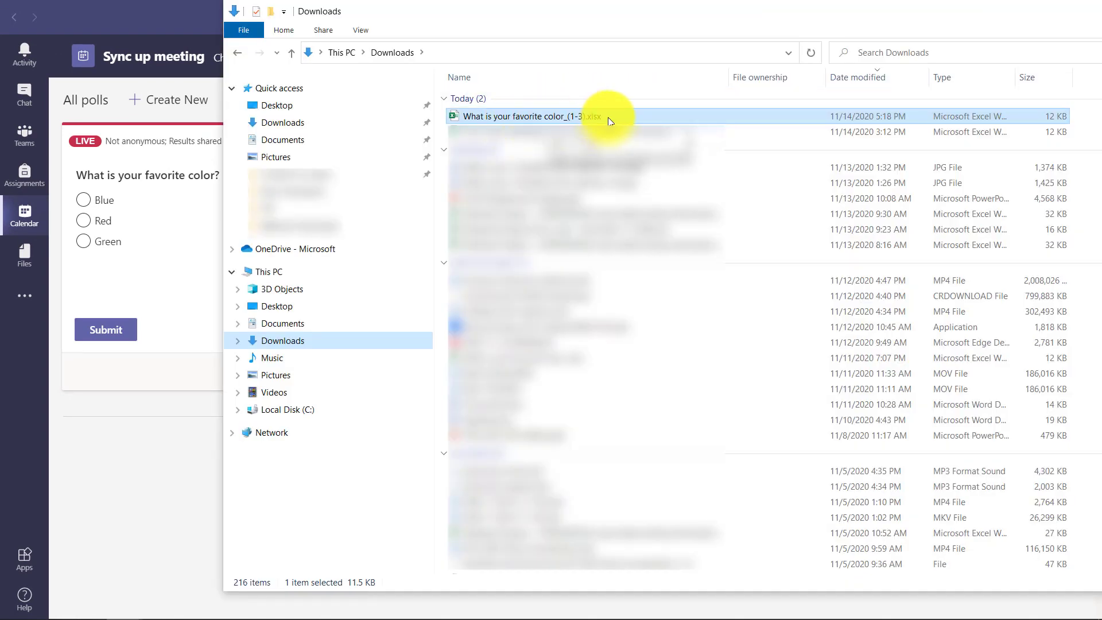
double_click(525, 117)
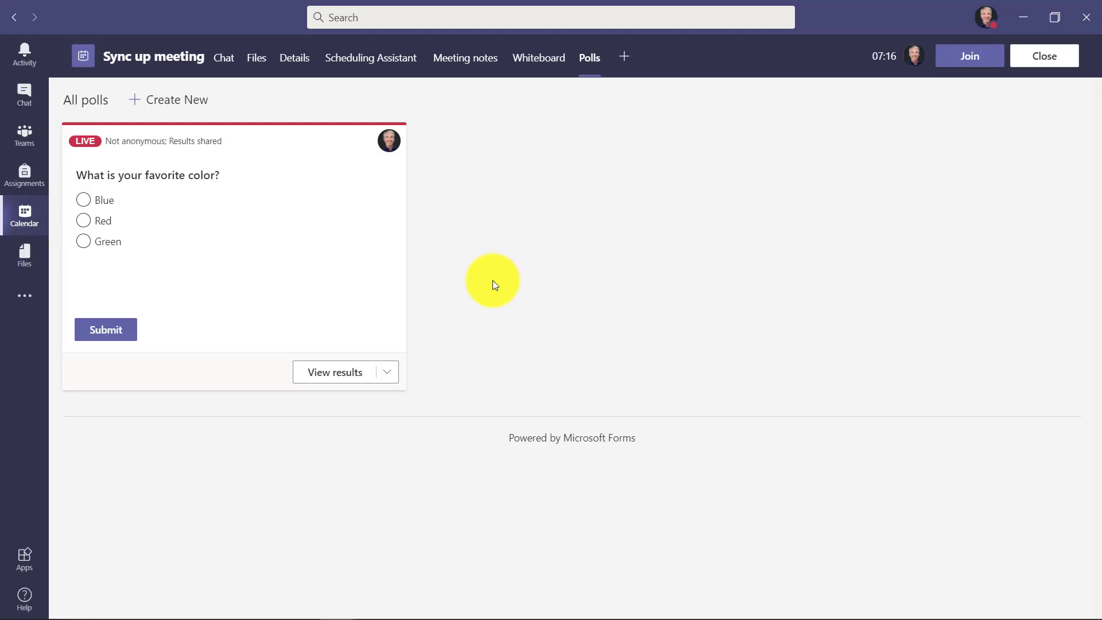
Close the live favorite color poll and check which further actions its closed card offers
left_click(388, 373)
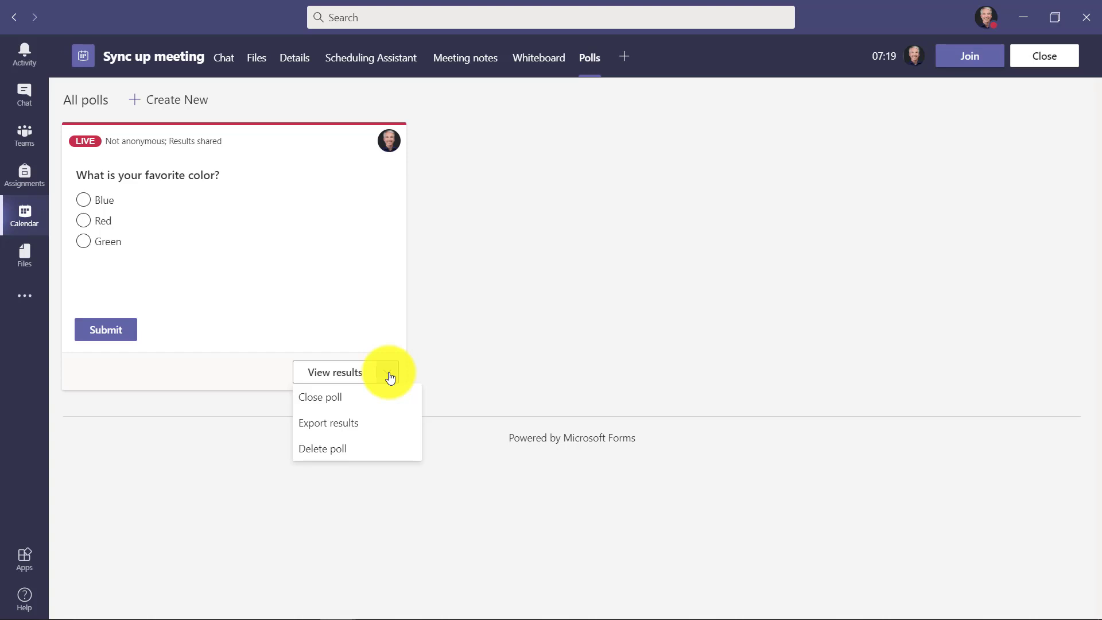
left_click(327, 398)
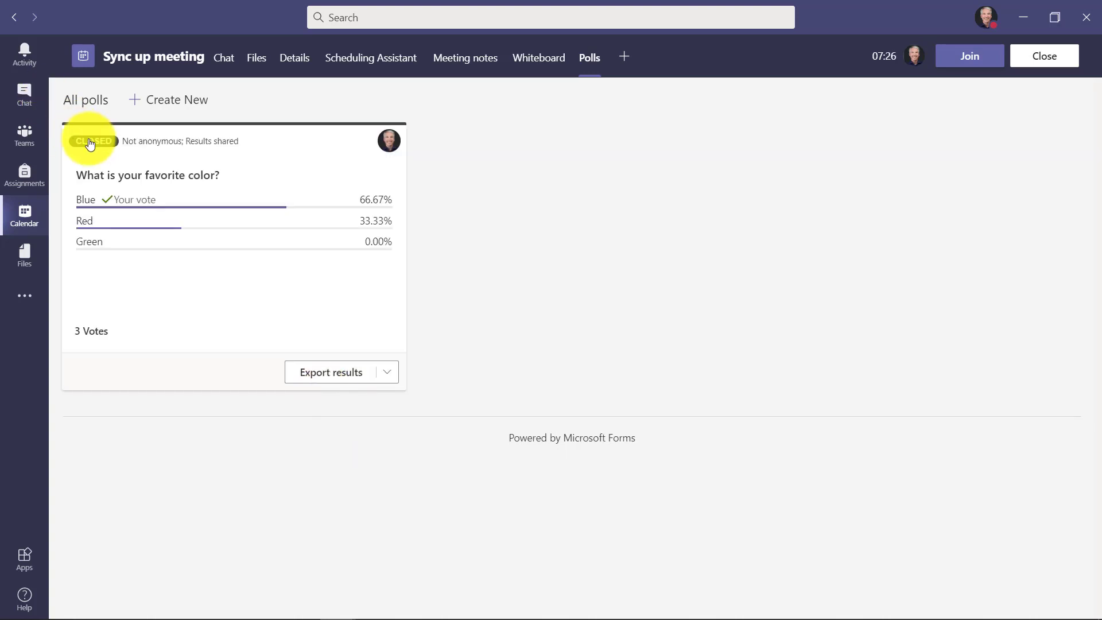
left_click(386, 374)
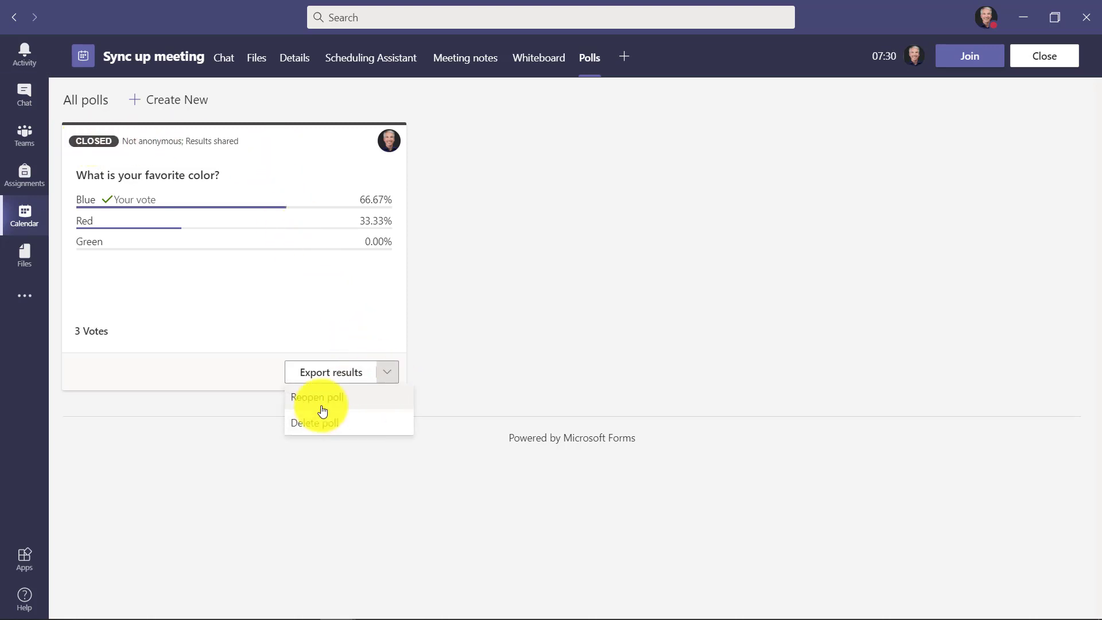
left_click(457, 331)
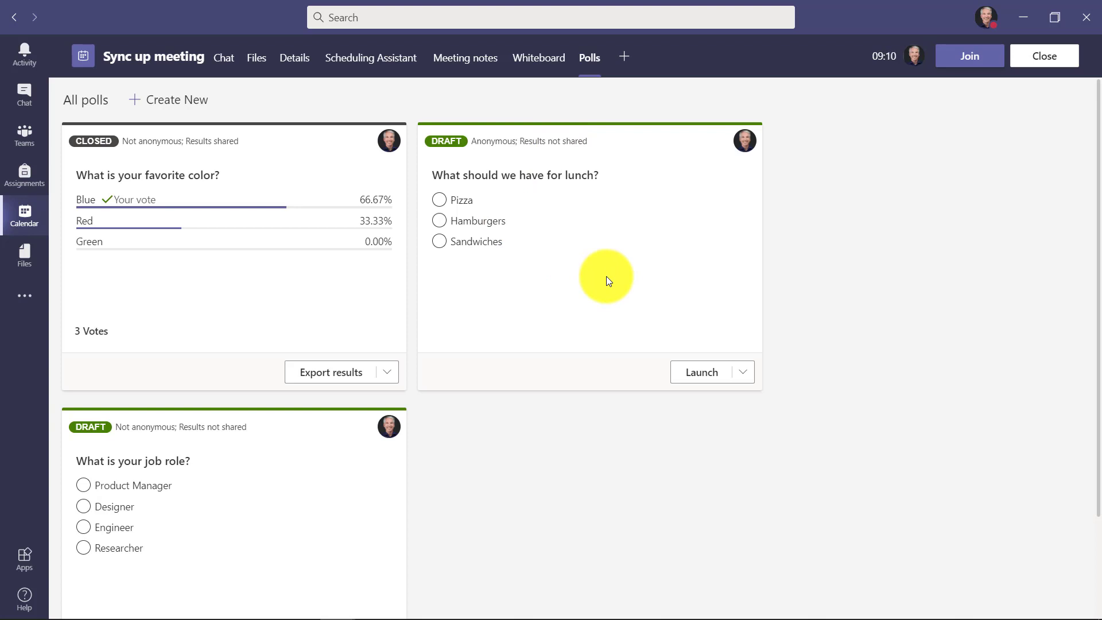
Launch the draft lunch poll in the meeting, submit a vote for Pizza and dismiss the results popup
scroll(368, 510, "down", 1)
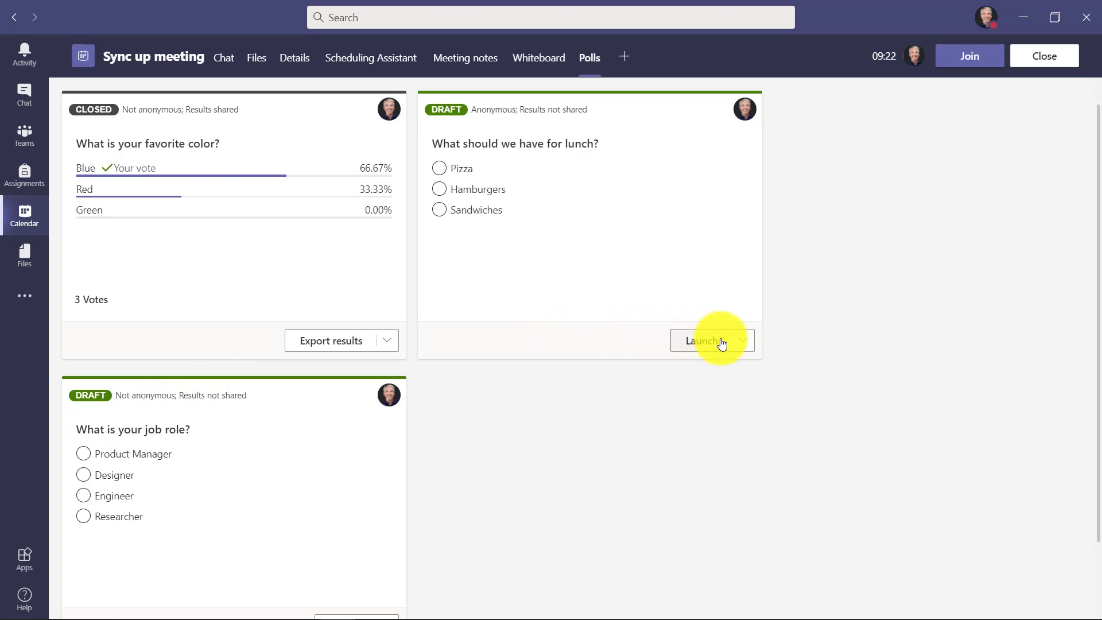
left_click(699, 342)
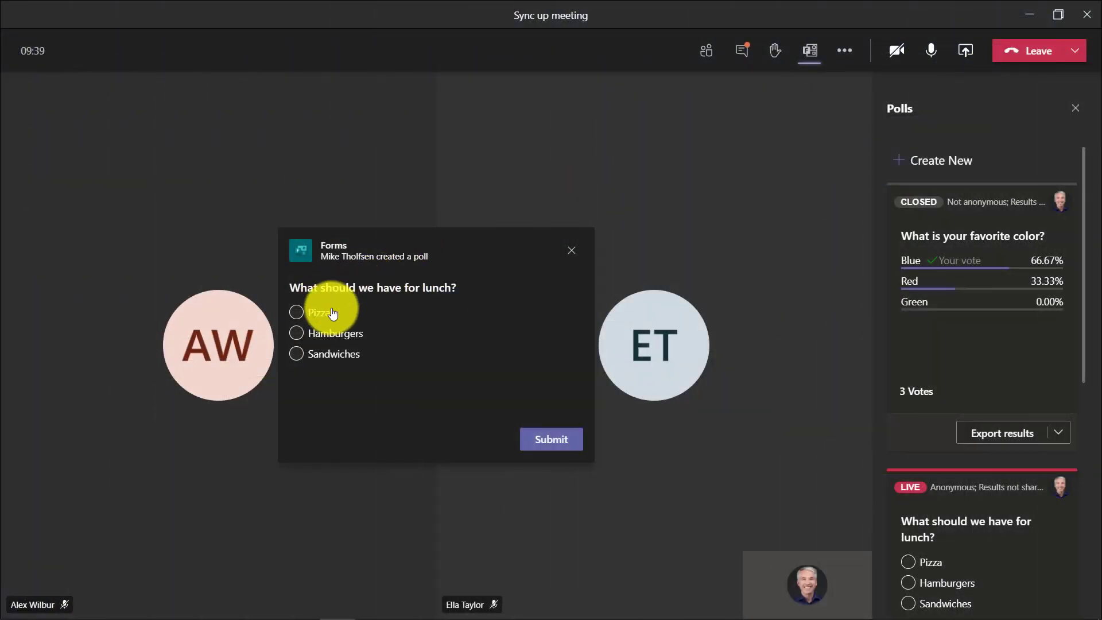
left_click(306, 312)
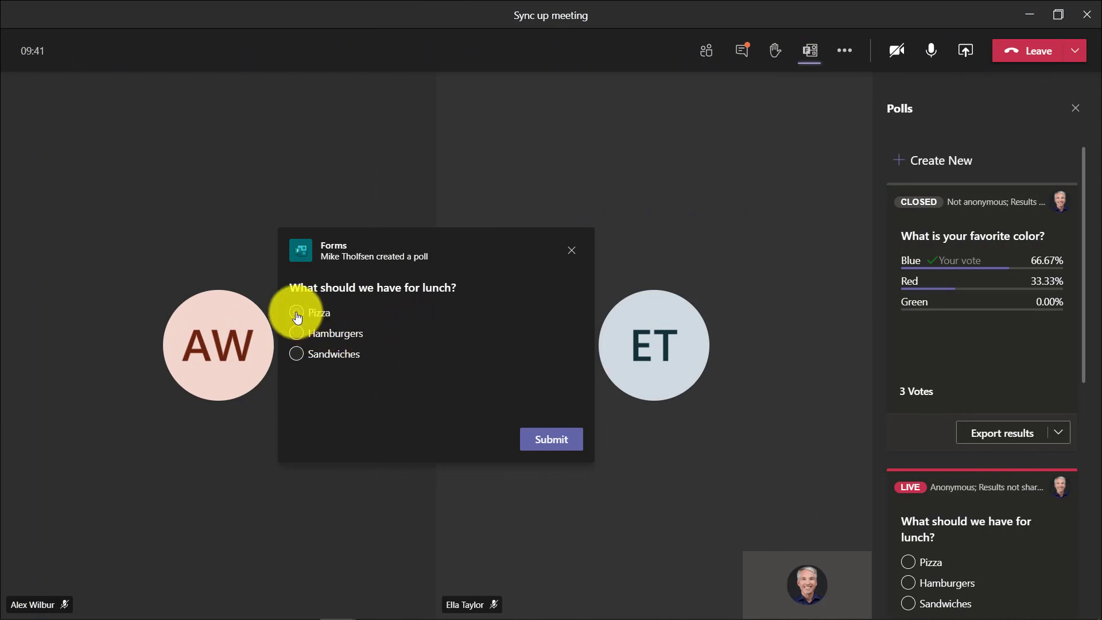
left_click(553, 443)
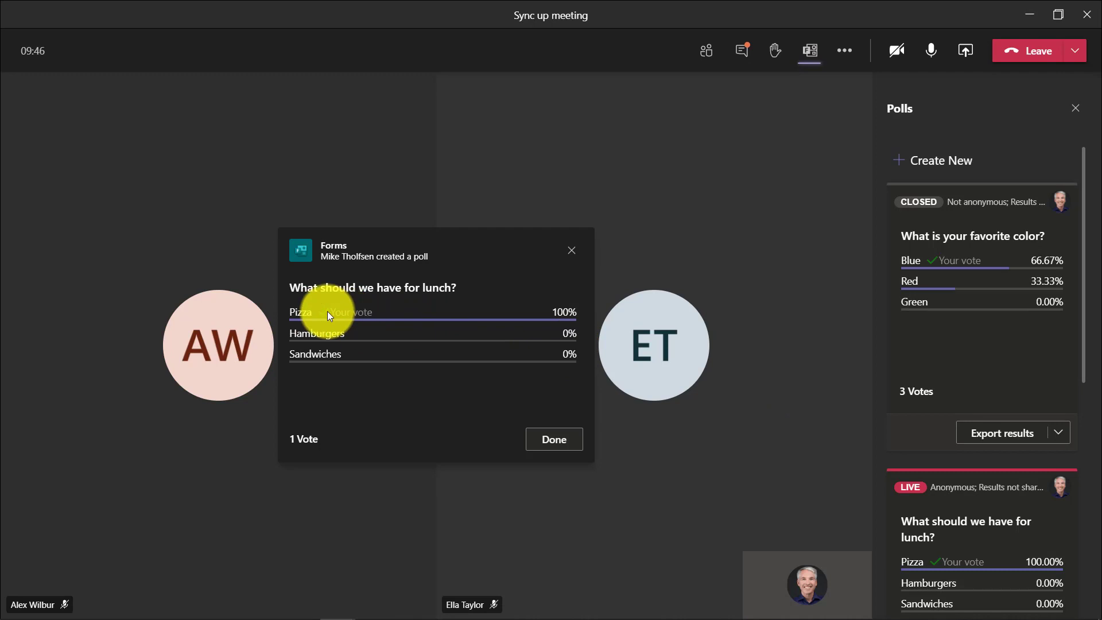
left_click(565, 447)
Review the lunch and job role polls inside the call and on the Sync up meeting's full polls page
scroll(943, 356, "down", 5)
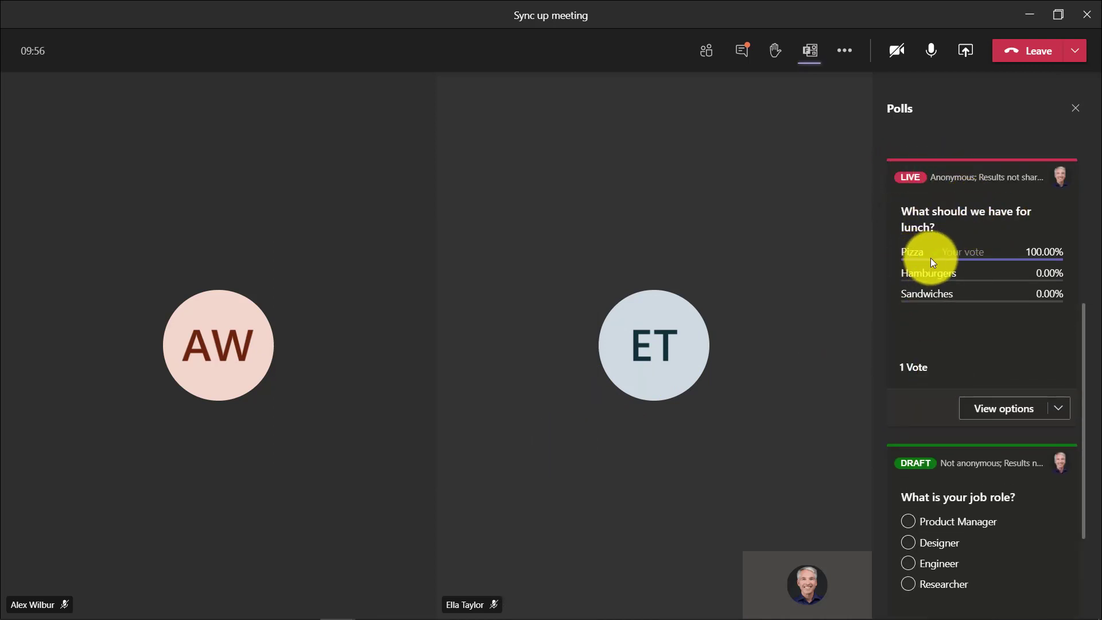
scroll(964, 354, "down", 3)
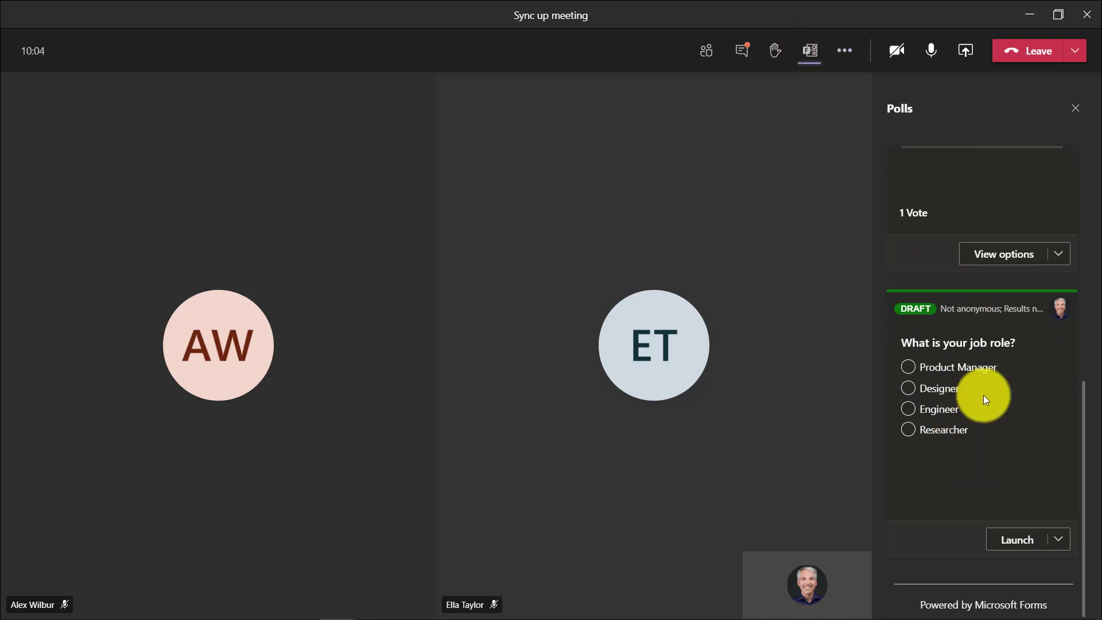
scroll(987, 362, "up", 3)
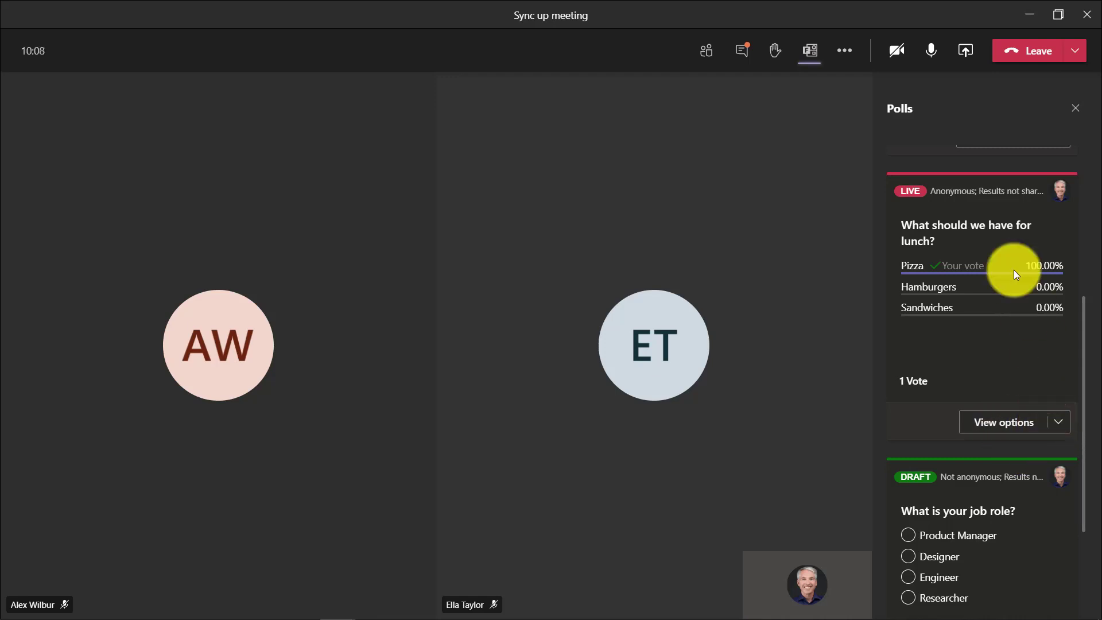
scroll(1014, 269, "up", 3)
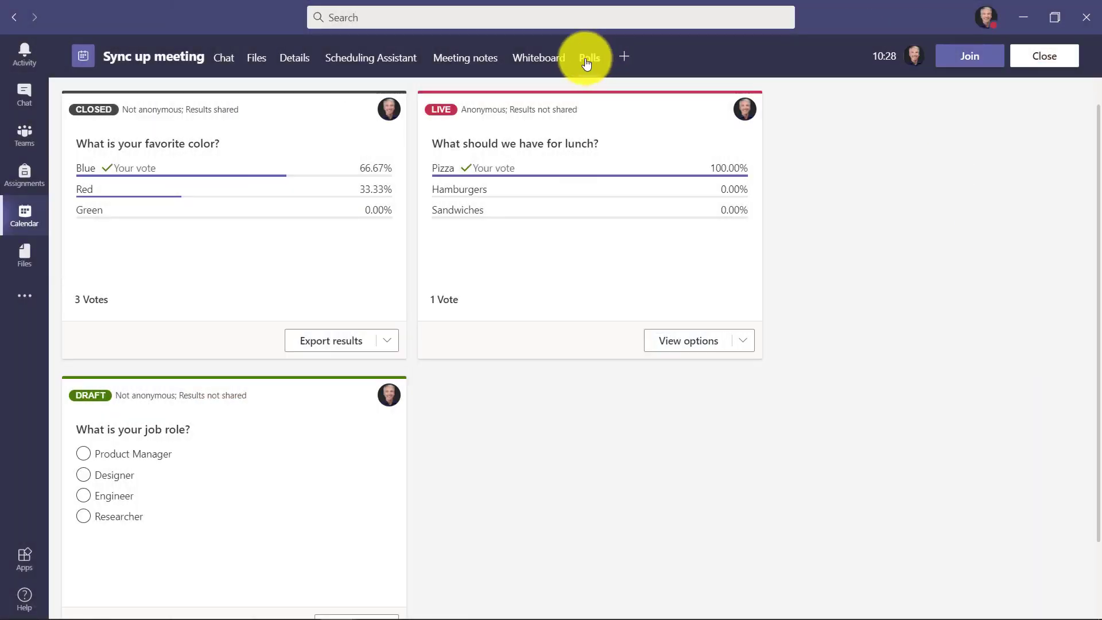
left_click(590, 59)
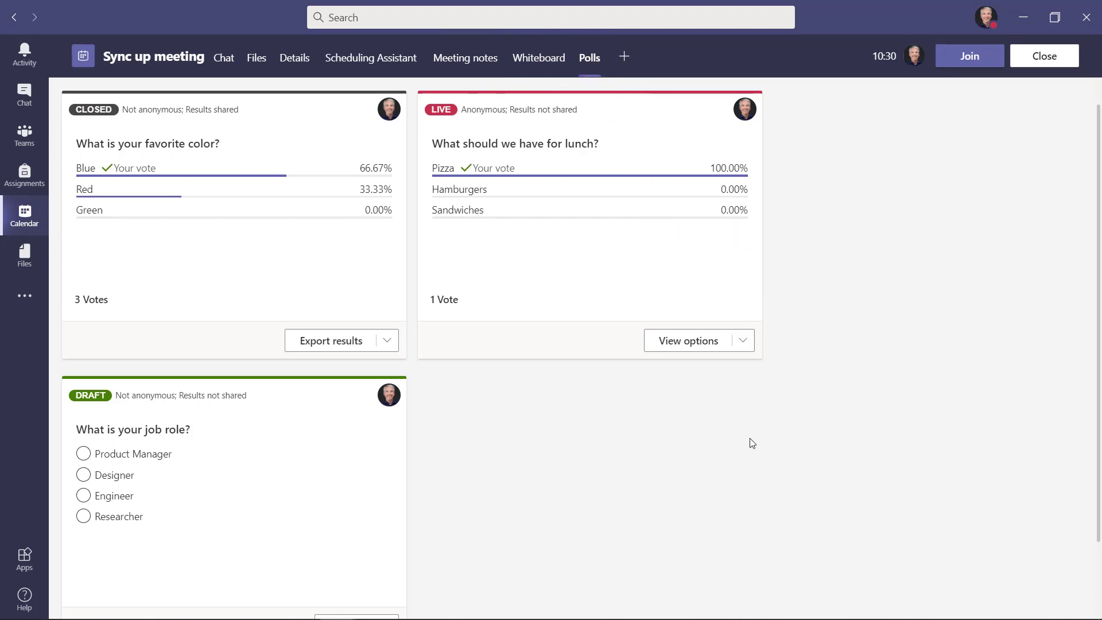